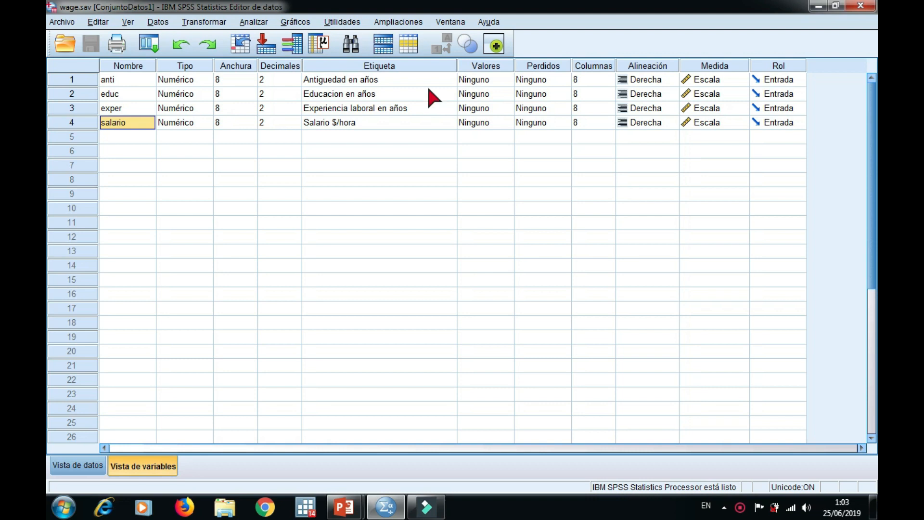
Review the labels of the variables anti, educ, exper and salario, and display the data values
{"action": "left_click", "coordinate": [367, 84]}
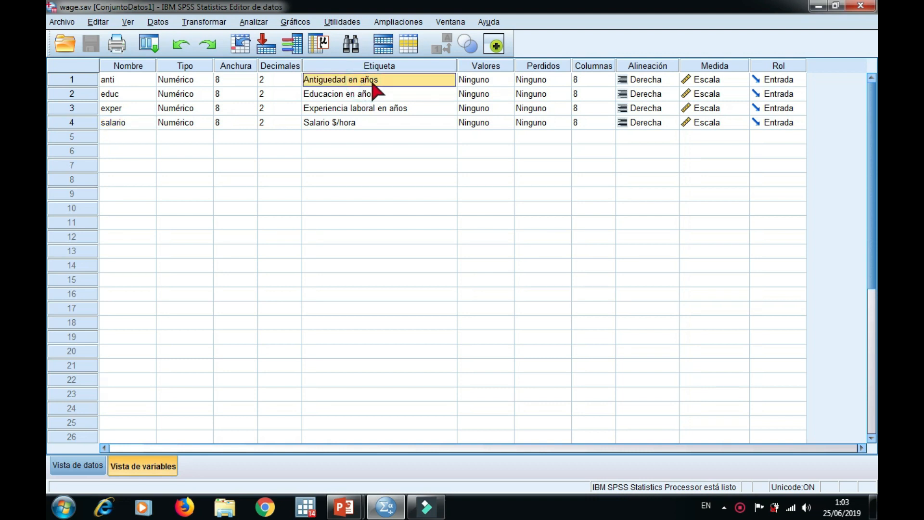
{"action": "left_click", "coordinate": [376, 94]}
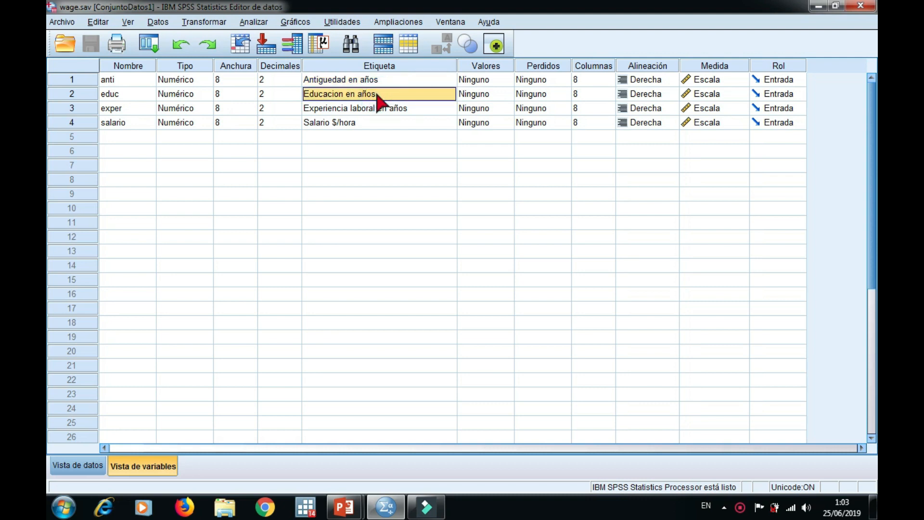
{"action": "left_click", "coordinate": [386, 111]}
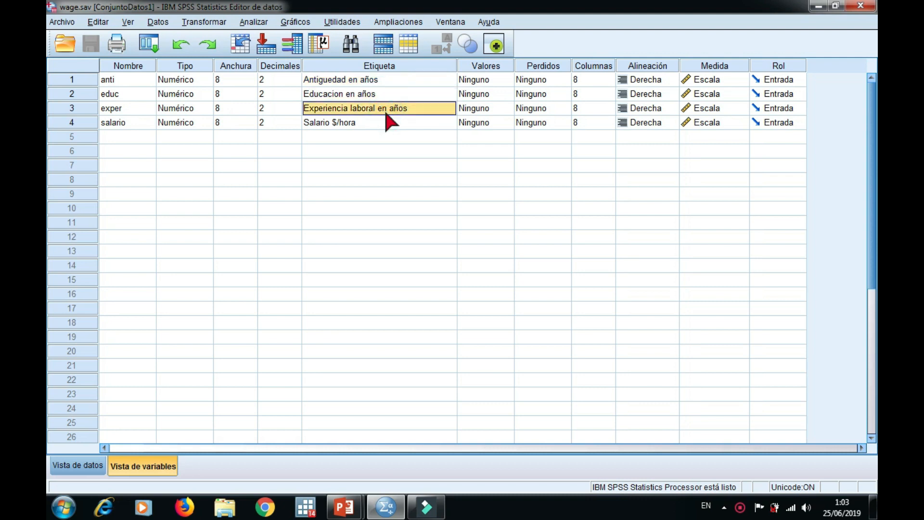
{"action": "left_click", "coordinate": [364, 121]}
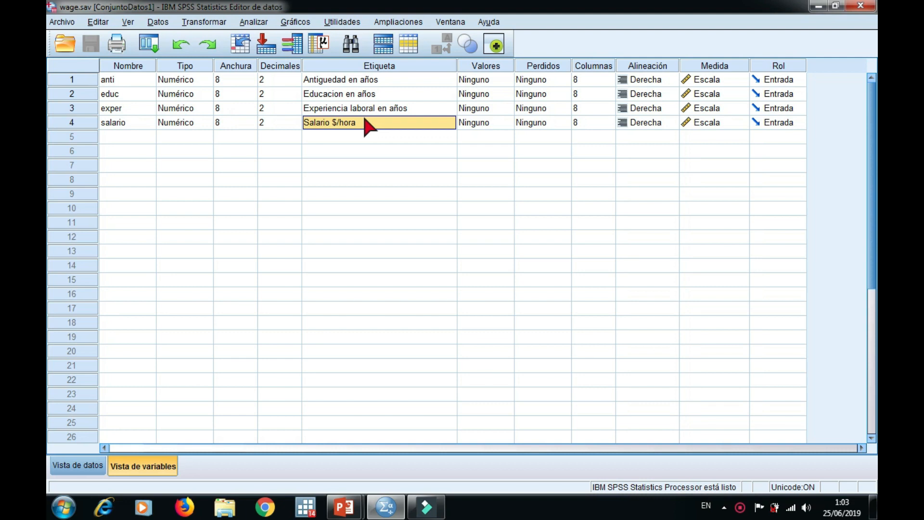
{"action": "left_click", "coordinate": [72, 465]}
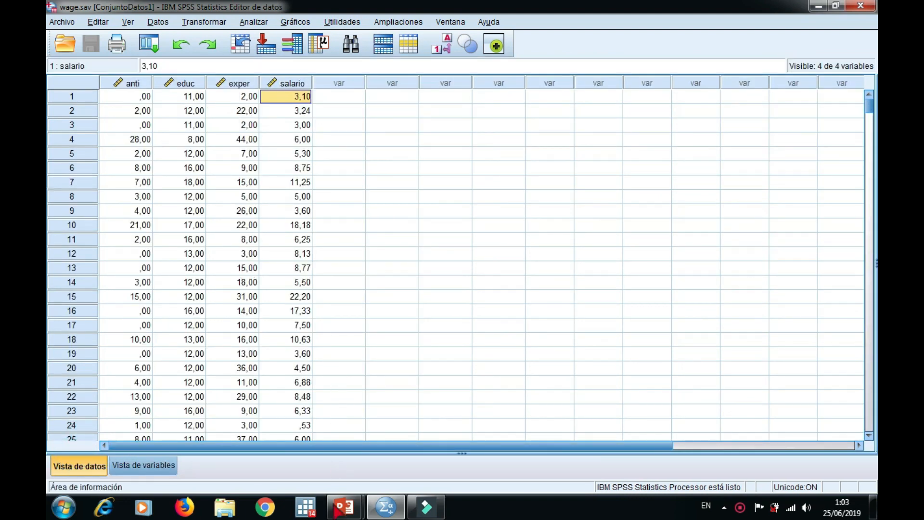
Return to the wage.sav data in SPSS and start a simple scatter plot with a fit line in the Chart Builder
{"action": "left_click", "coordinate": [414, 428]}
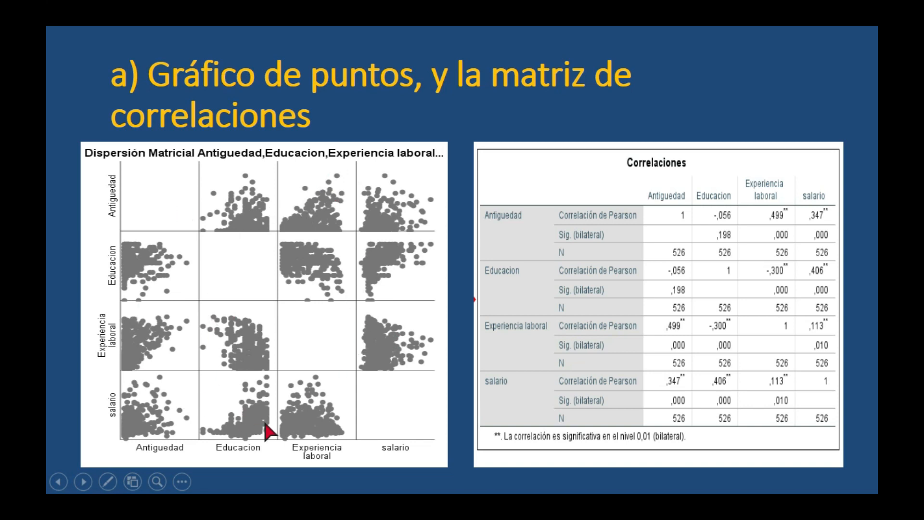
{"action": "key", "text": "alt+Tab"}
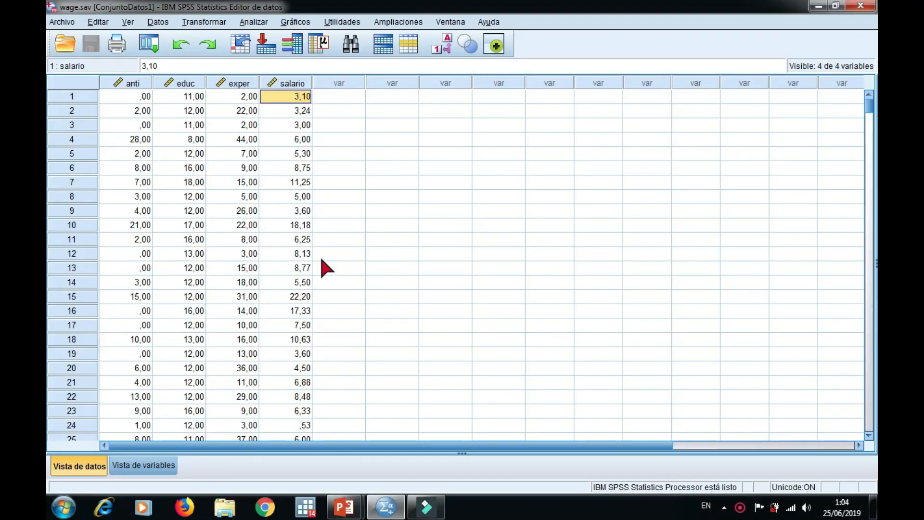
{"action": "left_click", "coordinate": [295, 22]}
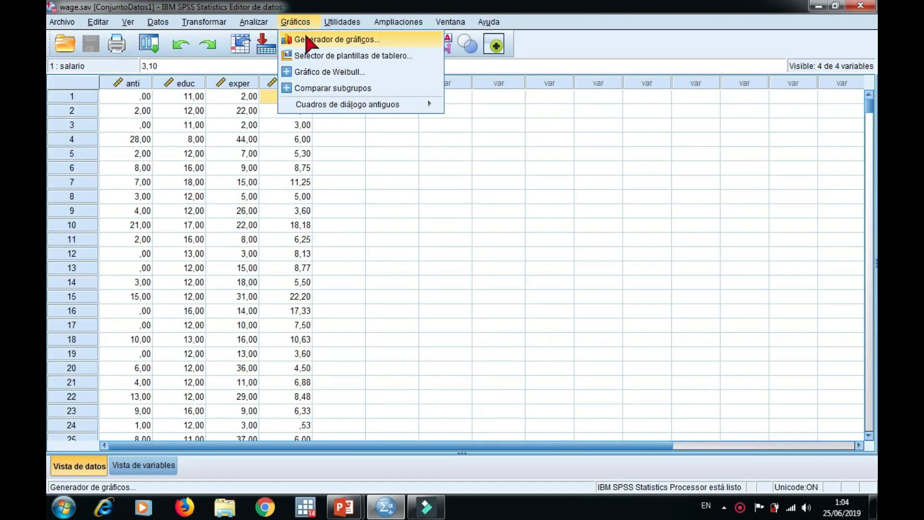
{"action": "left_click", "coordinate": [305, 35]}
{"action": "left_click", "coordinate": [382, 320]}
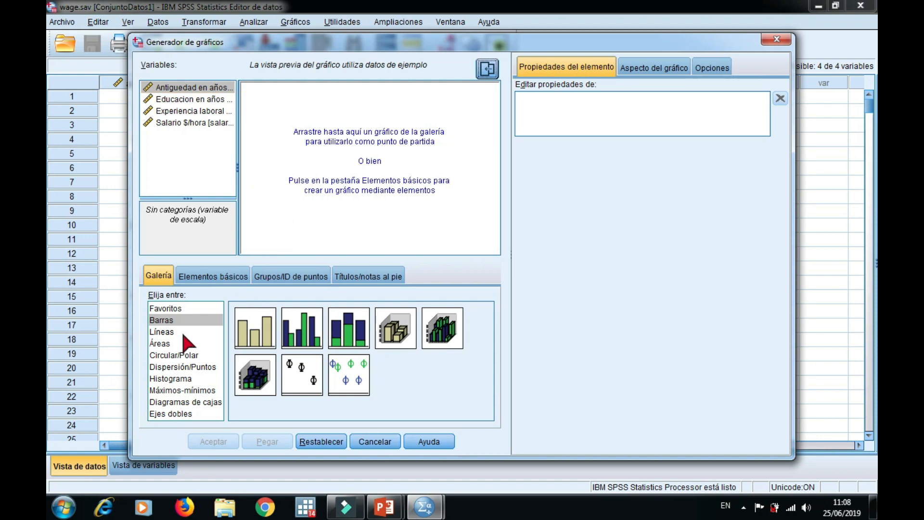
{"action": "left_click", "coordinate": [165, 368]}
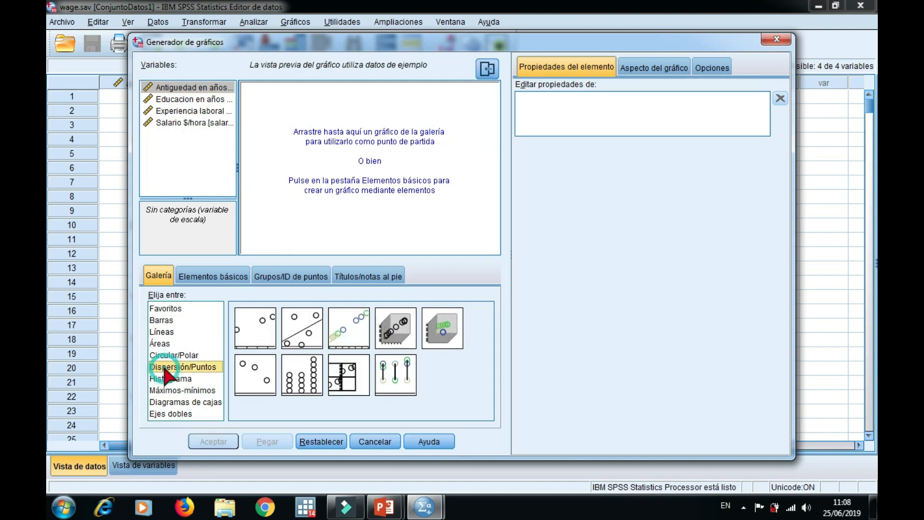
{"action": "double_click", "coordinate": [297, 337]}
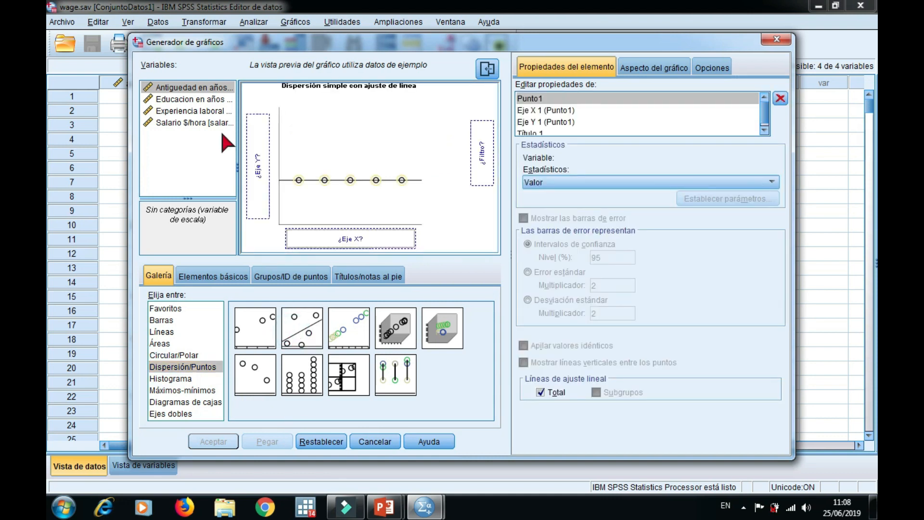
Assign Salario $/hora to the Y axis and Educacion en años to the X axis, and generate the chart for examination
{"action": "left_click_drag", "start_coordinate": [190, 124], "coordinate": [257, 135]}
{"action": "left_click", "coordinate": [204, 99]}
{"action": "left_click_drag", "start_coordinate": [205, 102], "coordinate": [311, 239]}
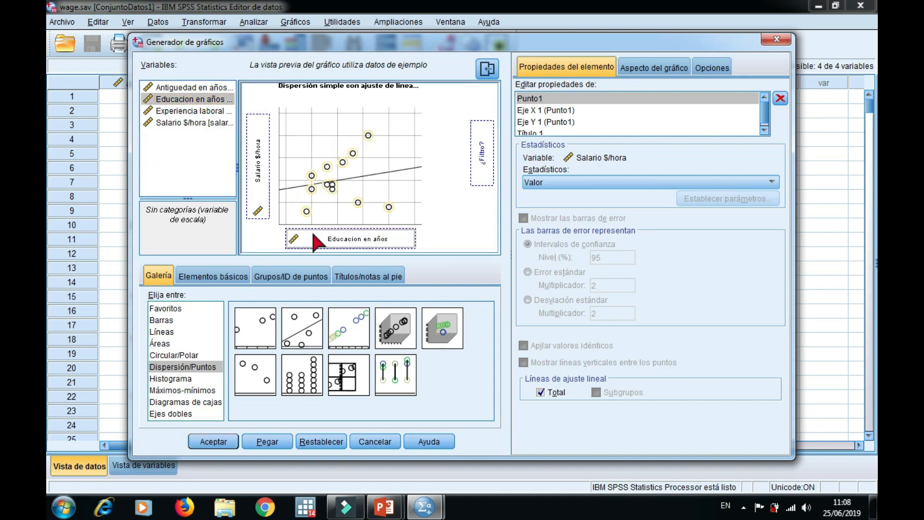
{"action": "left_click", "coordinate": [235, 438]}
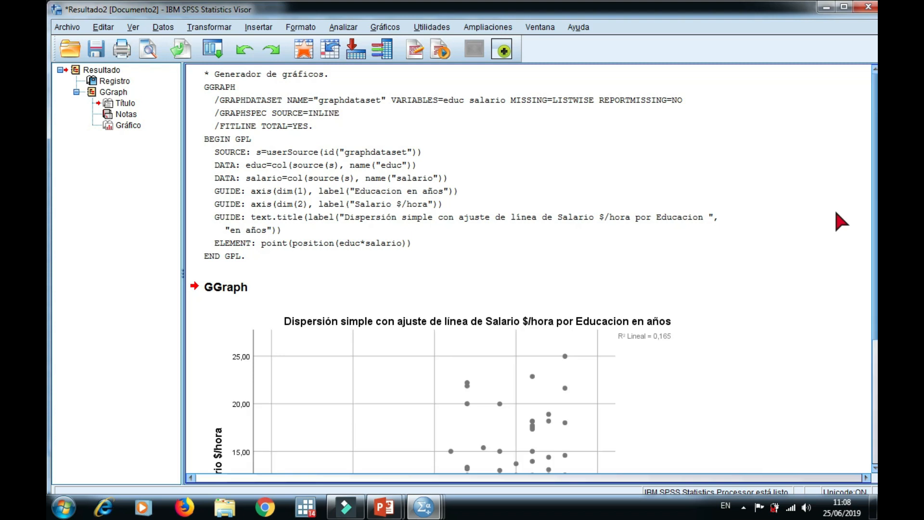
{"action": "left_click_drag", "start_coordinate": [875, 322], "coordinate": [876, 435]}
{"action": "left_click", "coordinate": [473, 429]}
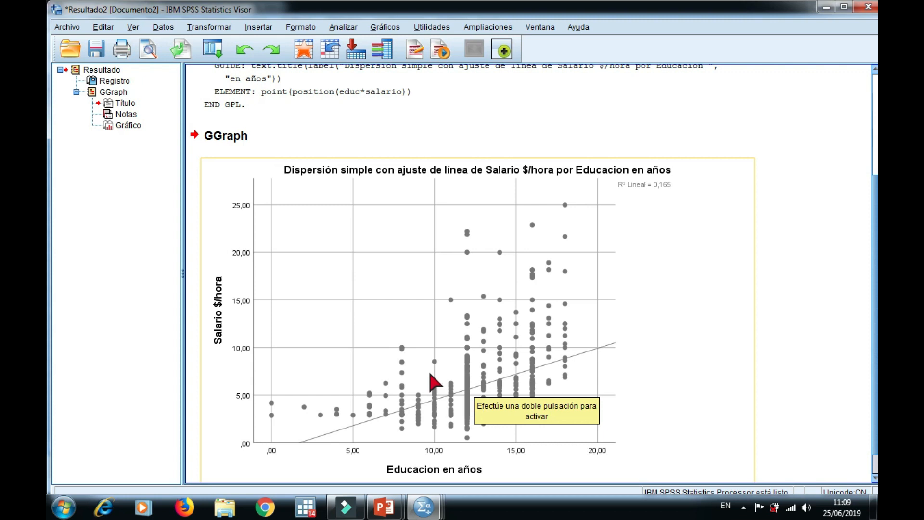
{"action": "left_click", "coordinate": [637, 305]}
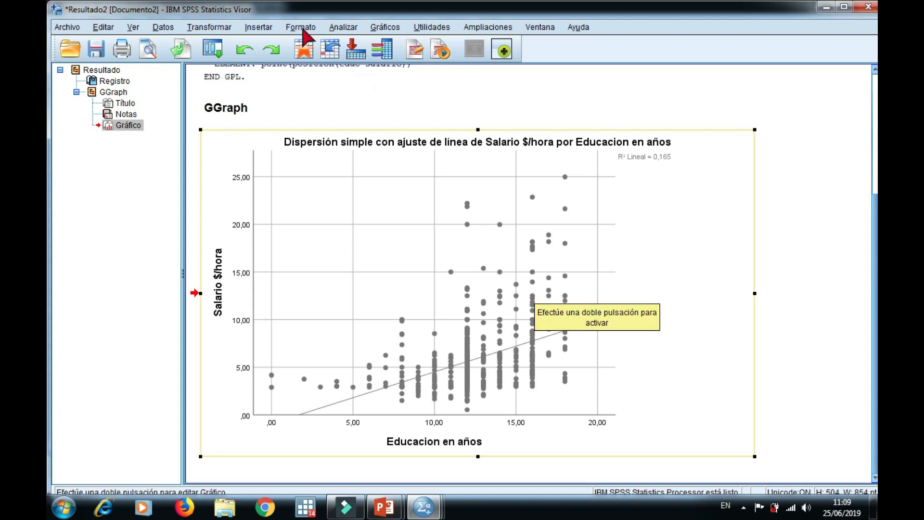
{"action": "left_click", "coordinate": [343, 29]}
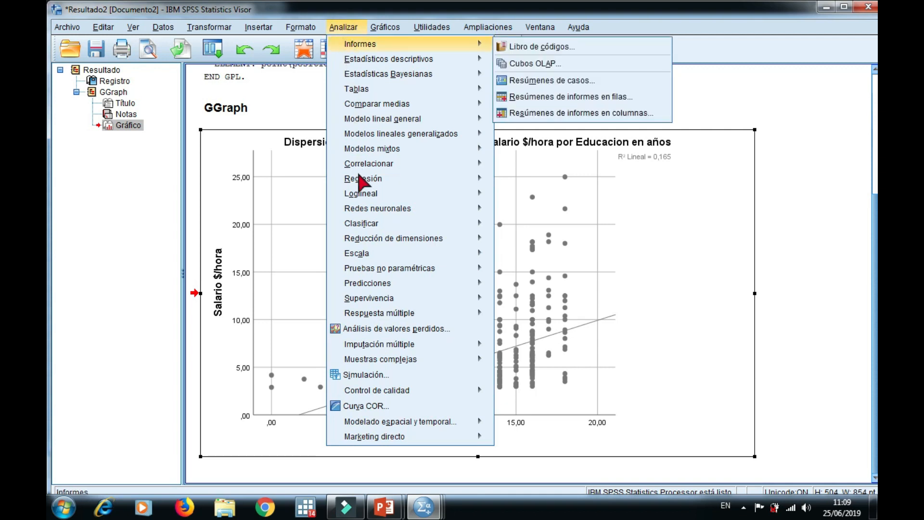
{"action": "mouse_move", "coordinate": [358, 176]}
{"action": "left_click", "coordinate": [655, 119]}
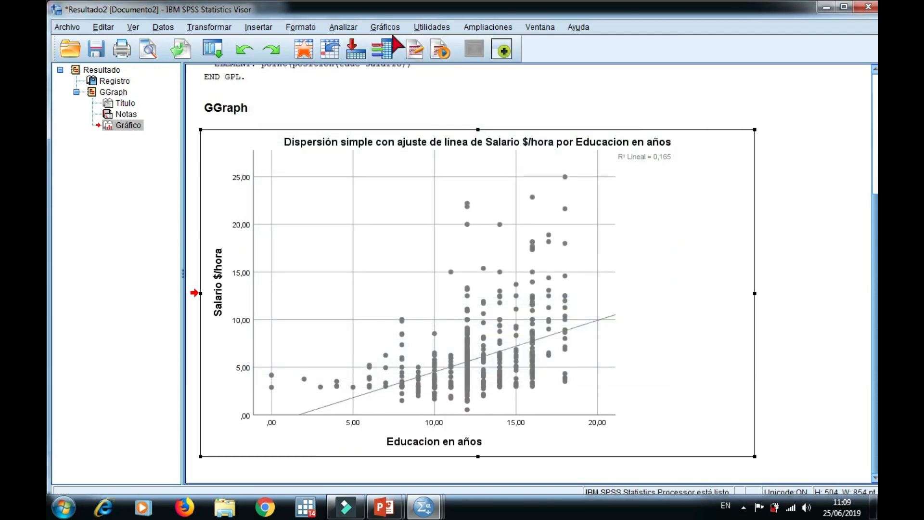
Reopen the Chart Builder and change the chart type to a scatterplot matrix
{"action": "left_click", "coordinate": [387, 29]}
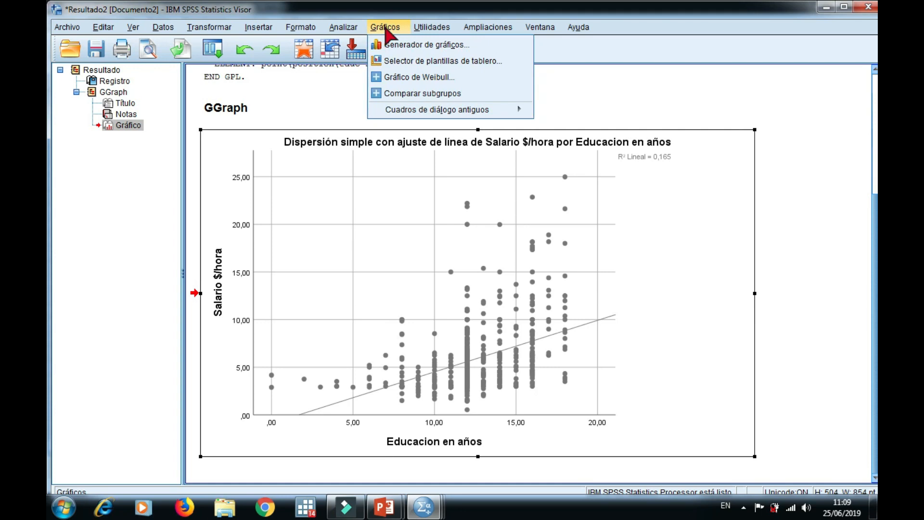
{"action": "left_click", "coordinate": [404, 45]}
{"action": "left_click", "coordinate": [378, 323]}
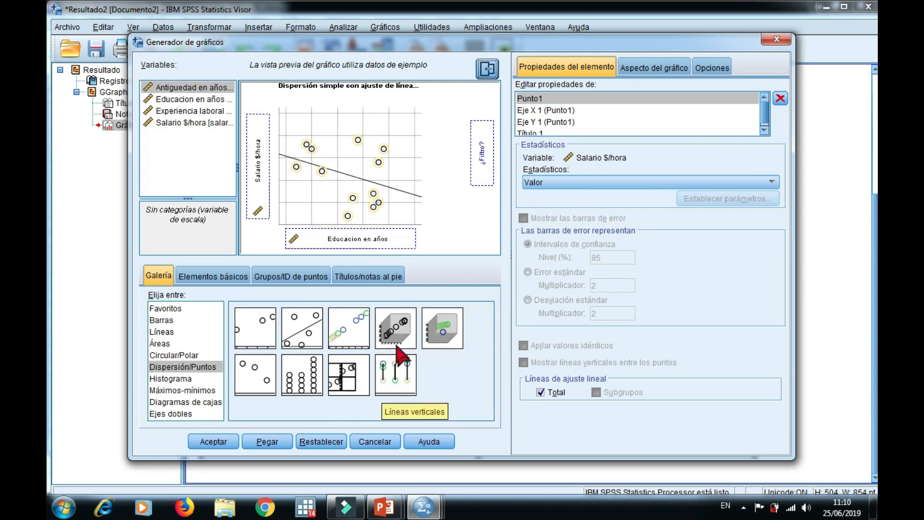
{"action": "double_click", "coordinate": [343, 377]}
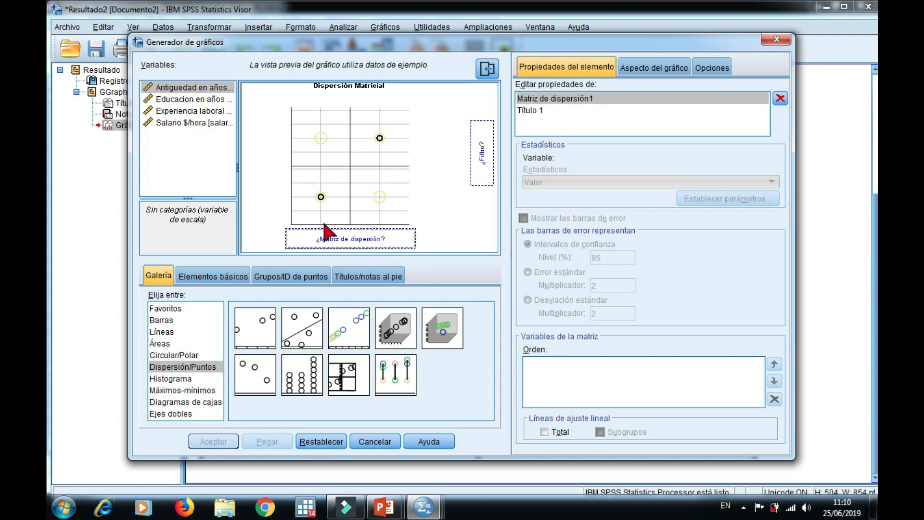
Add Antiguedad, Educacion, Experiencia laboral and Salario $/hora to the scatter matrix and generate the chart for examination
{"action": "left_click", "coordinate": [196, 123]}
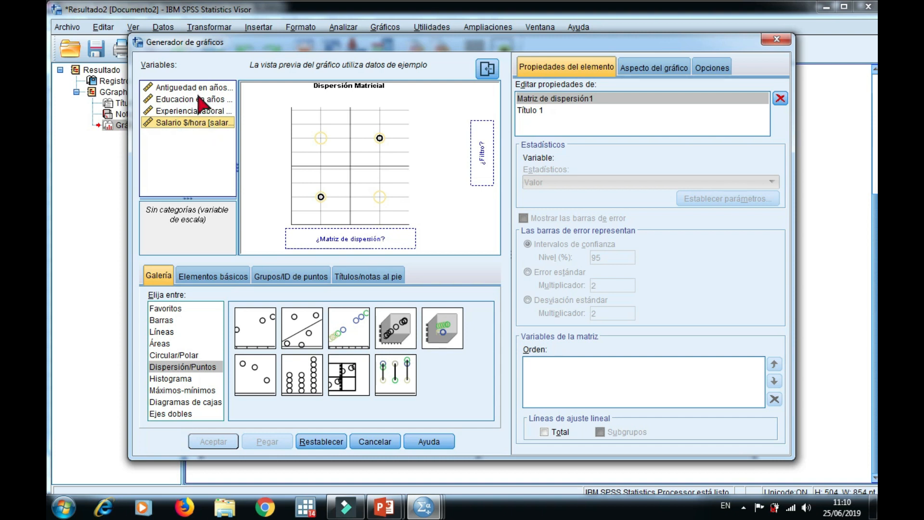
{"action": "left_click", "coordinate": [198, 98], "text": "ctrl"}
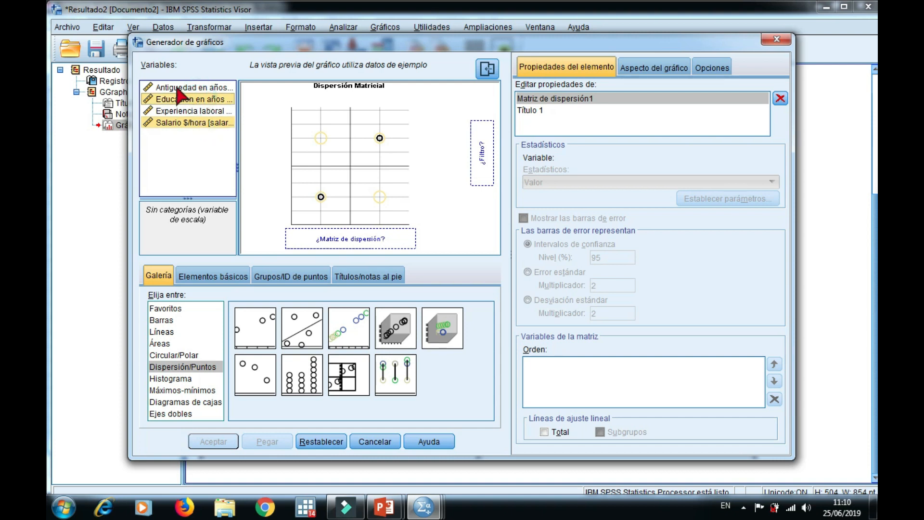
{"action": "left_click", "coordinate": [187, 110], "text": "ctrl"}
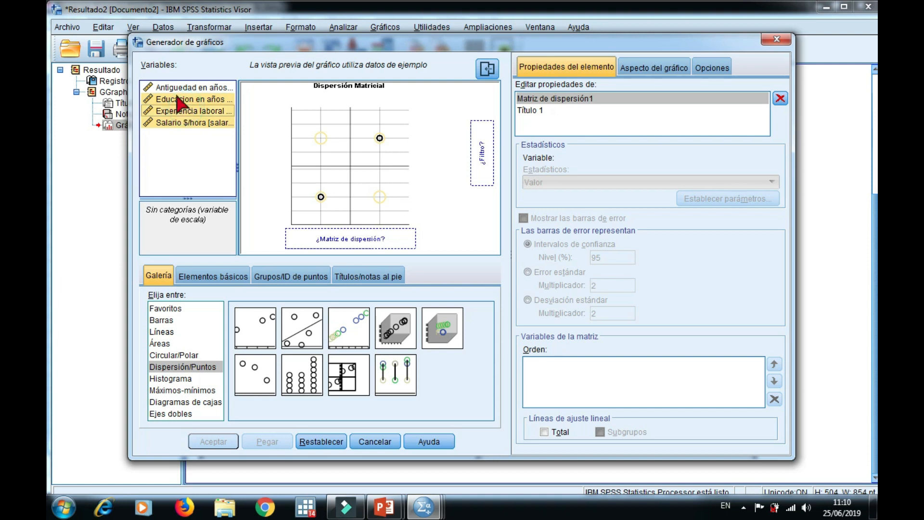
{"action": "left_click_drag", "start_coordinate": [165, 89], "coordinate": [309, 239]}
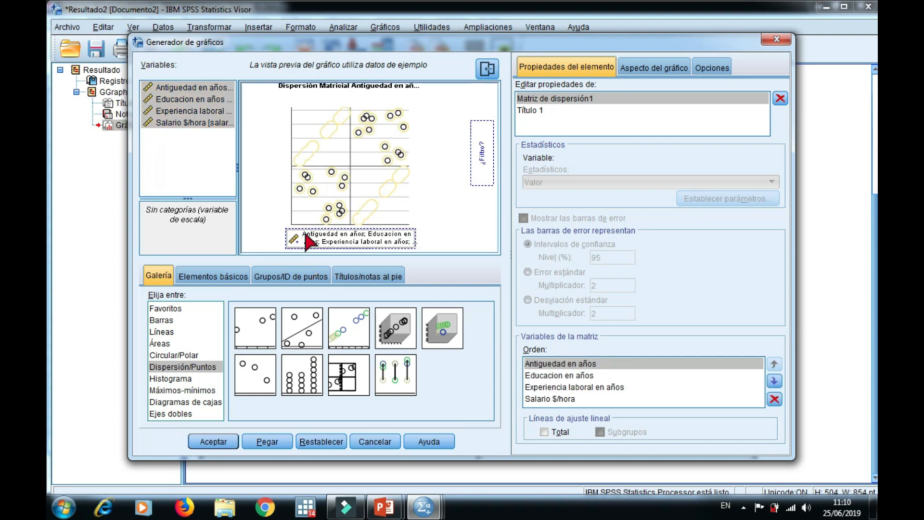
{"action": "left_click", "coordinate": [219, 441]}
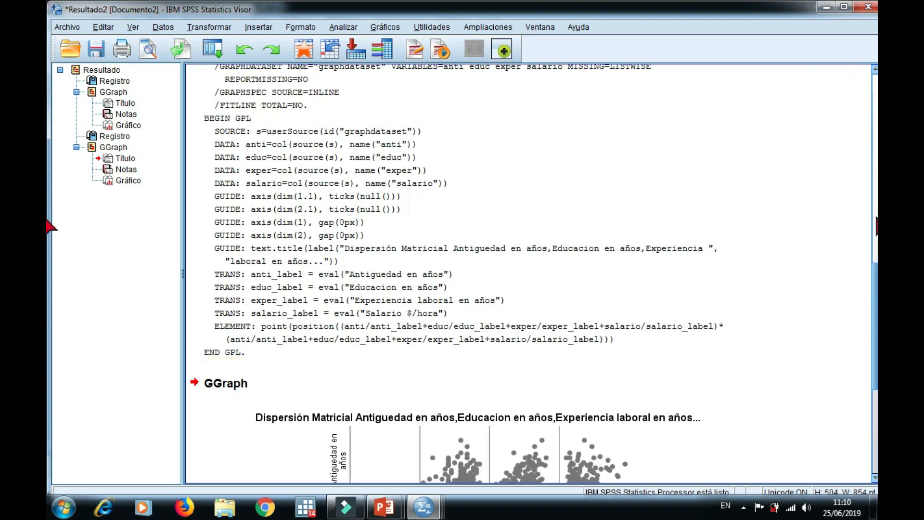
{"action": "left_click_drag", "start_coordinate": [876, 271], "coordinate": [875, 364]}
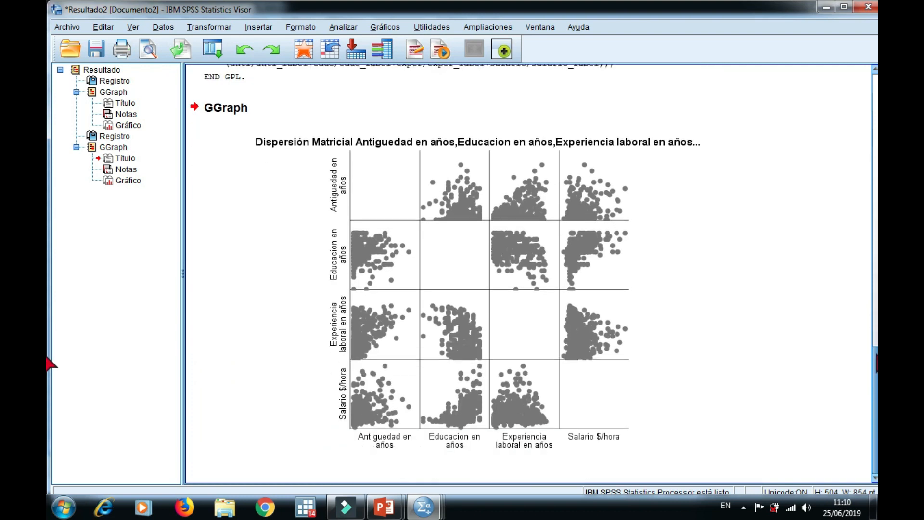
{"action": "left_click", "coordinate": [612, 438]}
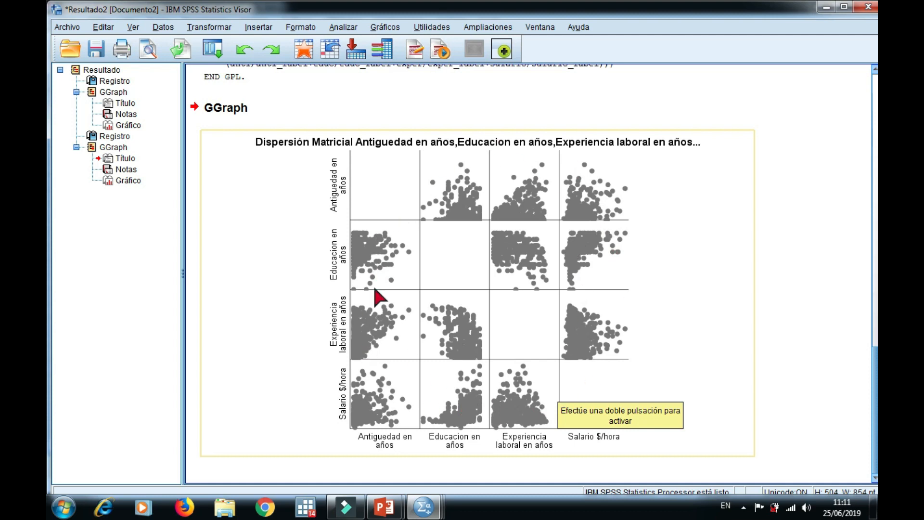
Run a bivariate Pearson correlation with two-tailed significance on Antiguedad, Educacion, Experiencia laboral and Salario $/hora
{"action": "left_click", "coordinate": [342, 28]}
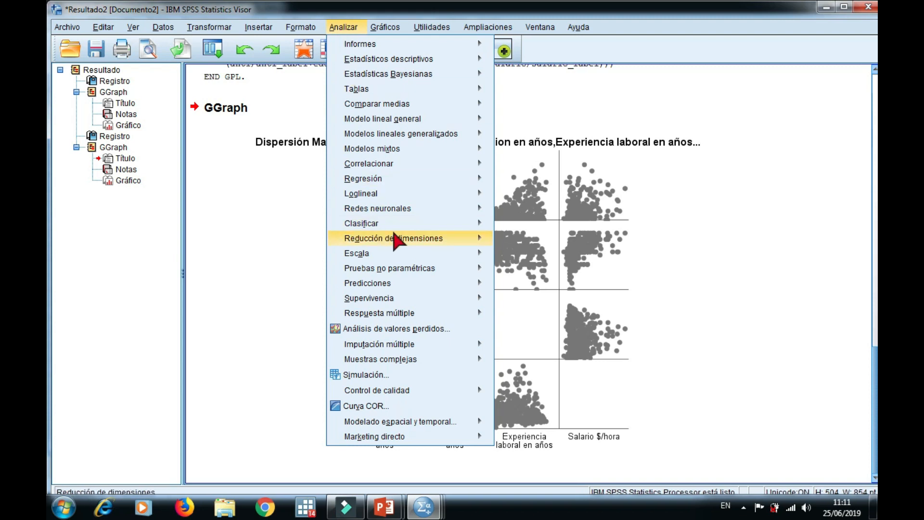
{"action": "left_click", "coordinate": [411, 165]}
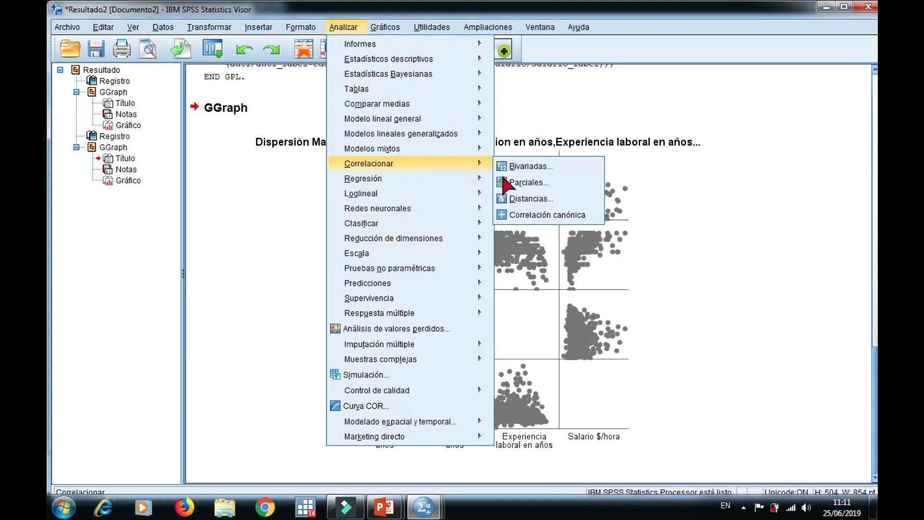
{"action": "mouse_move", "coordinate": [475, 172]}
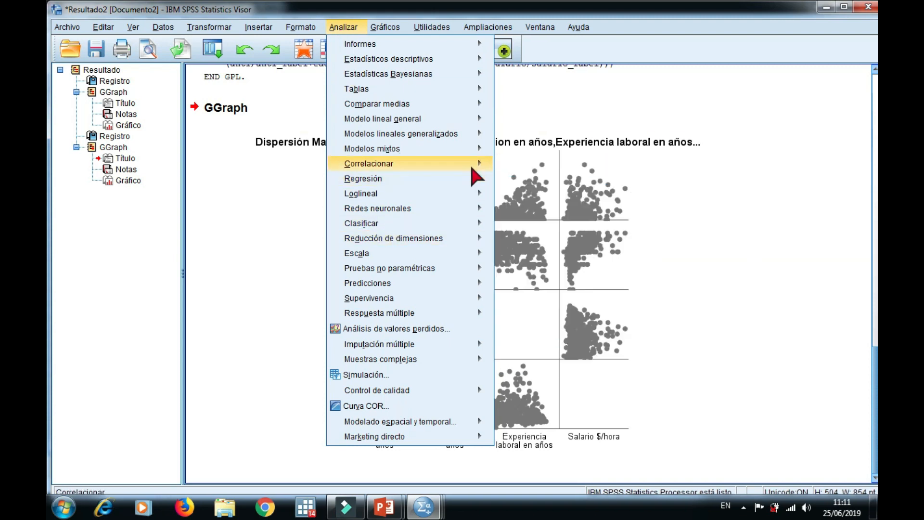
{"action": "left_click", "coordinate": [514, 166]}
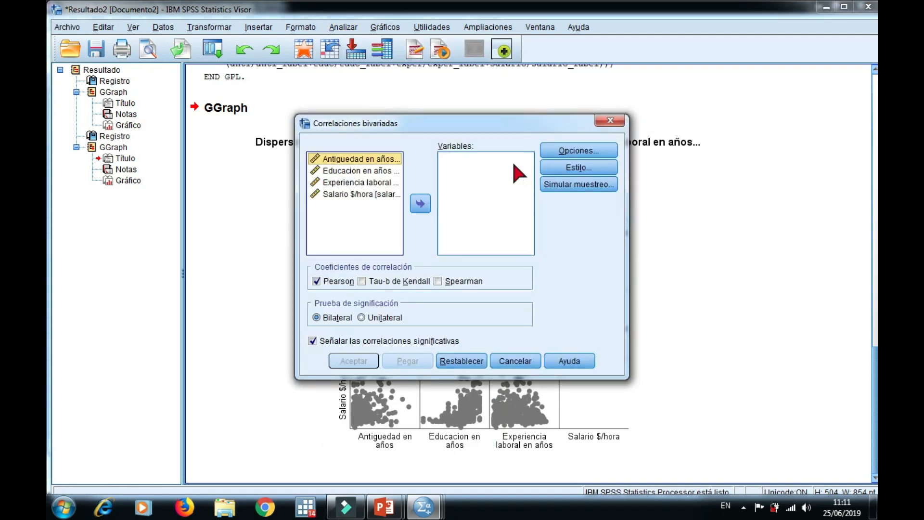
{"action": "left_click", "coordinate": [348, 195]}
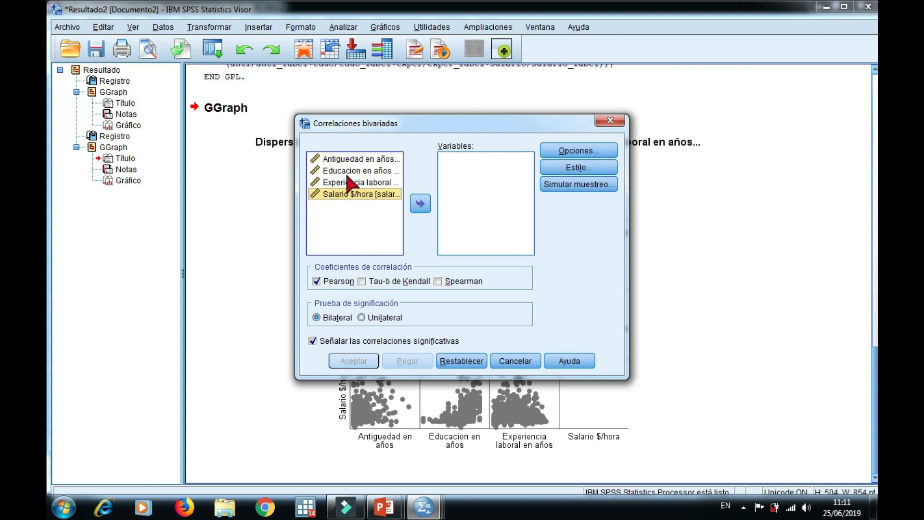
{"action": "left_click", "coordinate": [344, 173], "text": "ctrl"}
{"action": "left_click", "coordinate": [344, 182], "text": "ctrl"}
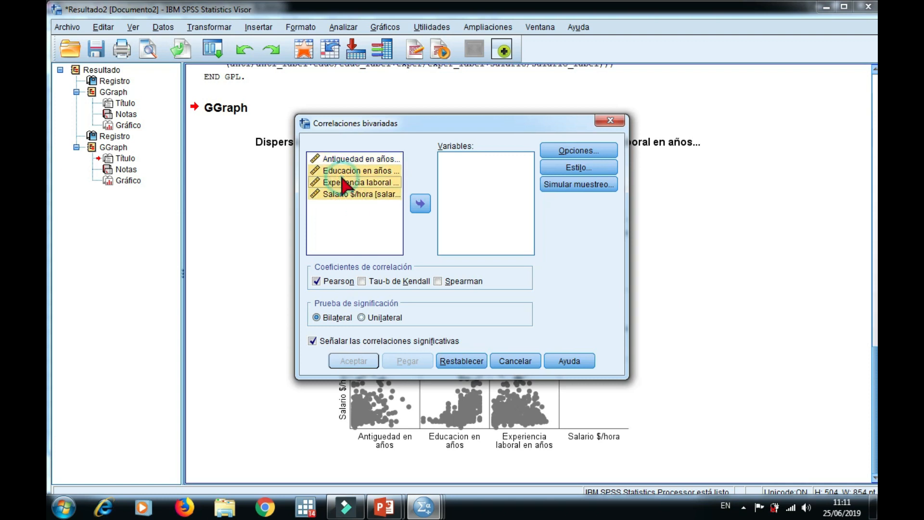
{"action": "left_click", "coordinate": [334, 164], "text": "ctrl"}
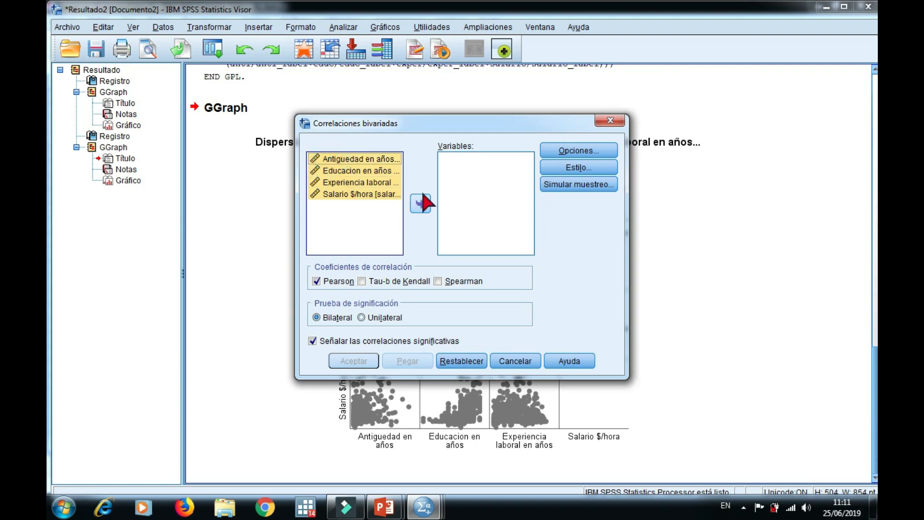
{"action": "left_click", "coordinate": [421, 204]}
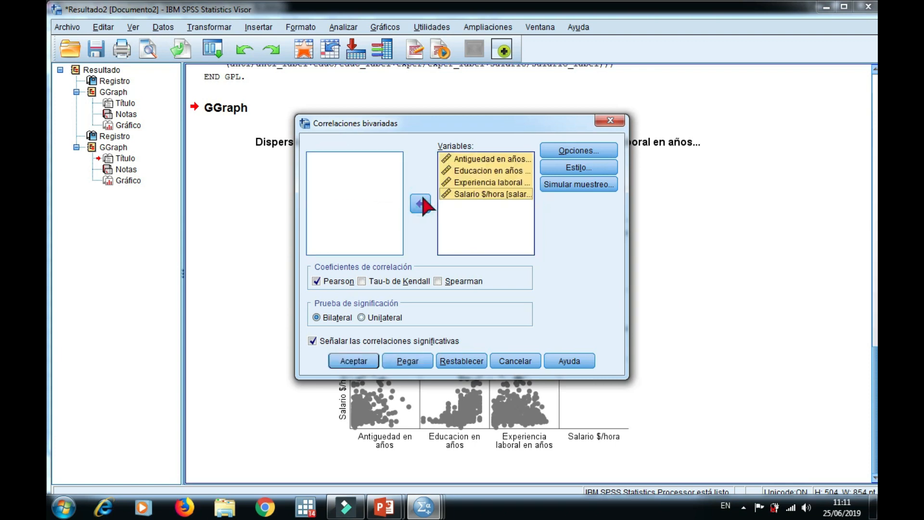
{"action": "left_click", "coordinate": [373, 358]}
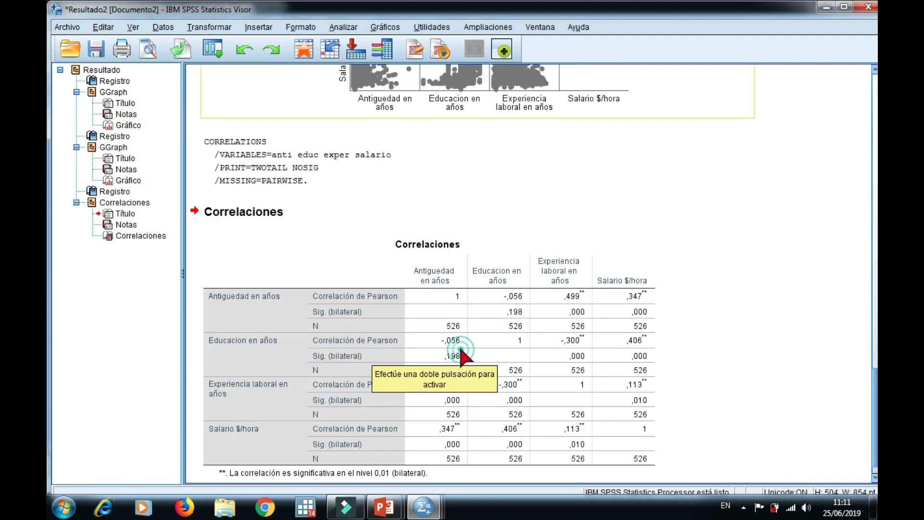
Compare the coefficients and significance levels in the correlation table with the patterns in the scatterplot matrix
{"action": "left_click", "coordinate": [458, 345]}
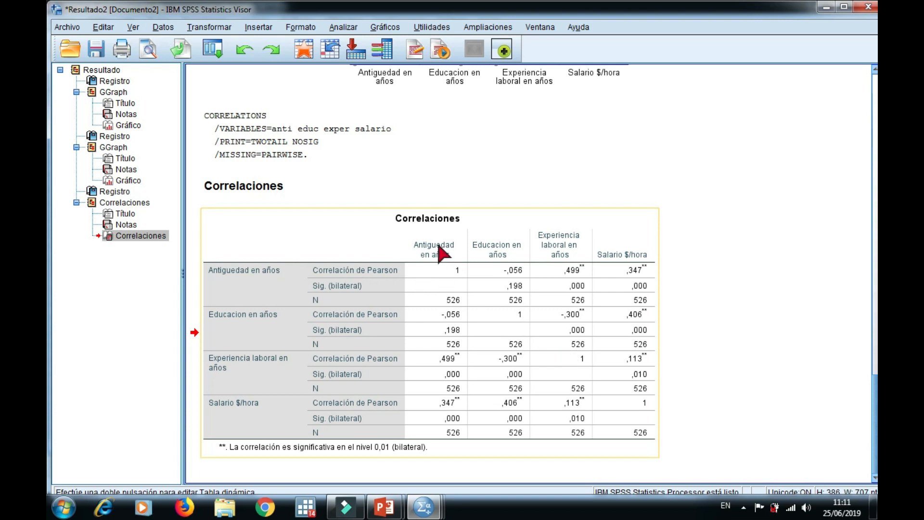
{"action": "left_click", "coordinate": [875, 403]}
{"action": "left_click_drag", "start_coordinate": [876, 403], "coordinate": [875, 315]}
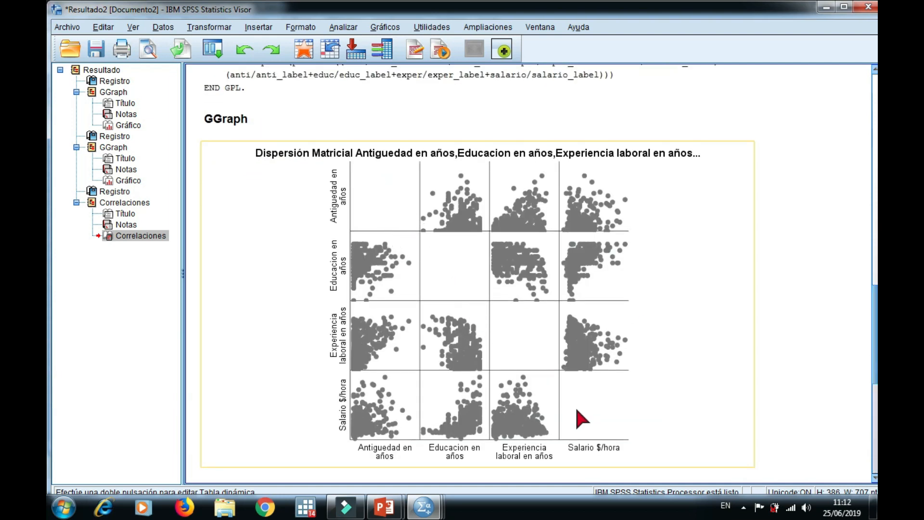
{"action": "left_click_drag", "start_coordinate": [876, 300], "coordinate": [877, 387]}
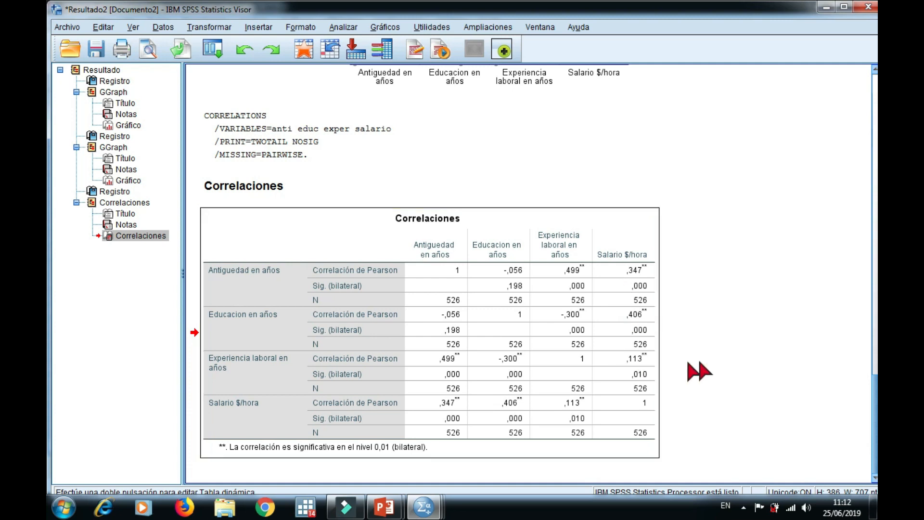
{"action": "left_click", "coordinate": [701, 357]}
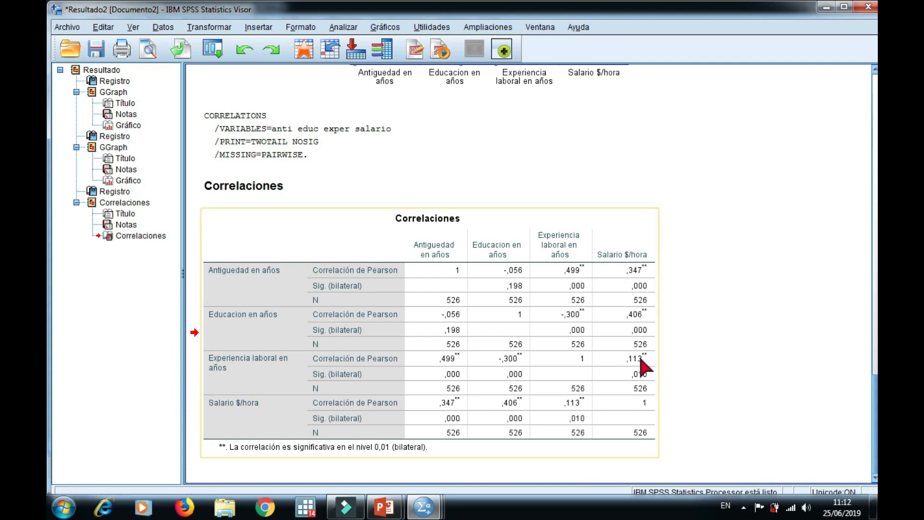